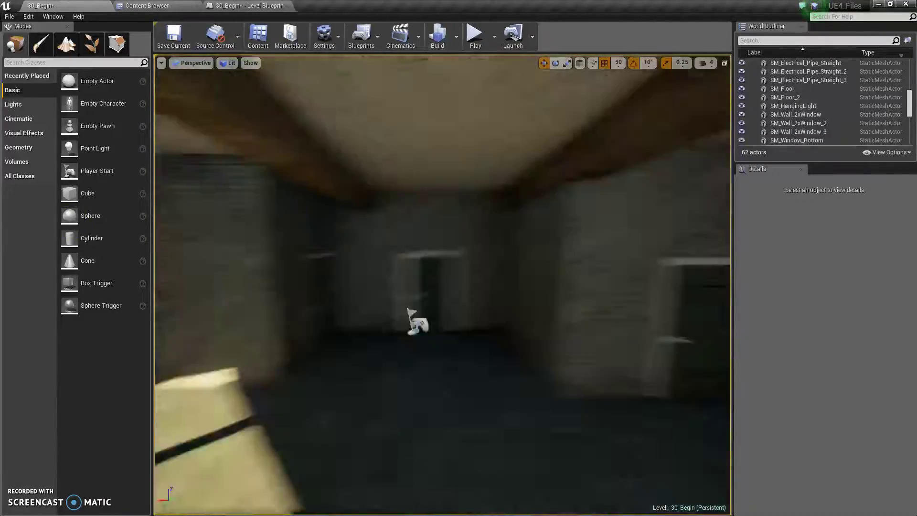
# - Add the electrical outlet, curved pipe and straight pipe meshes from the DT_Props folder to the level together
pyautogui.moveTo(443, 285); pyautogui.dragTo(236, 200, button='right')
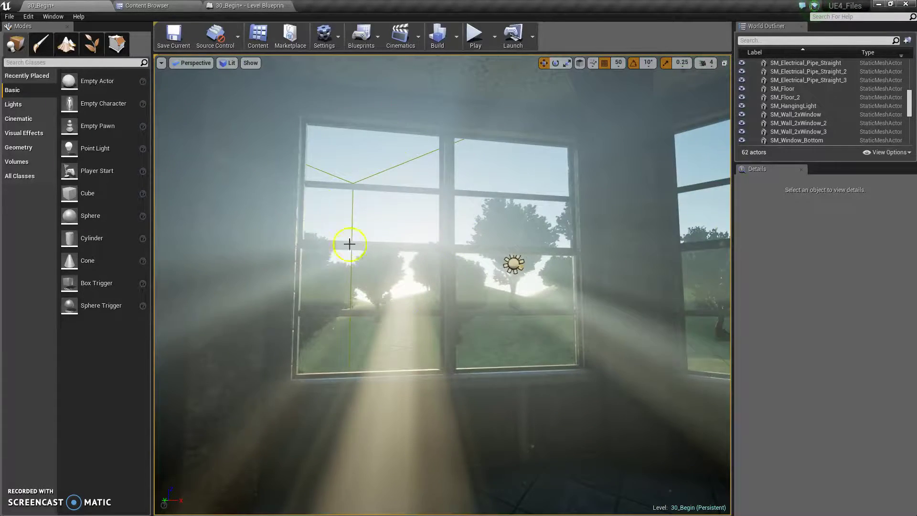
pyautogui.moveTo(500, 321); pyautogui.dragTo(629, 337, button='right')
pyautogui.moveTo(554, 341); pyautogui.dragTo(254, 123, button='right')
pyautogui.click(148, 14)
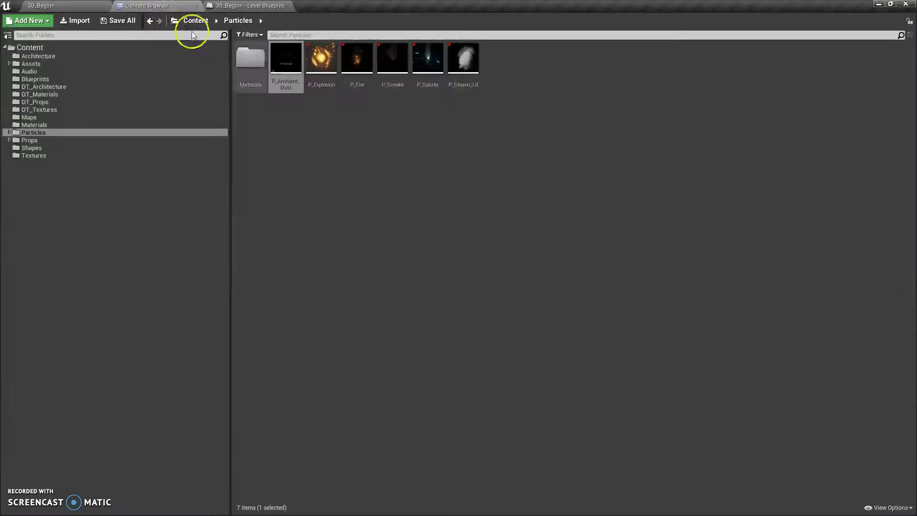
pyautogui.click(45, 103)
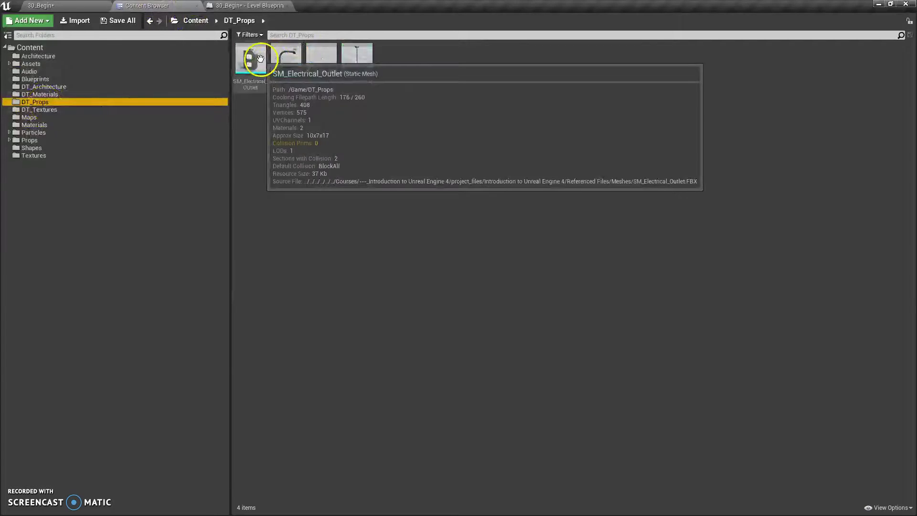
pyautogui.click(250, 56)
pyautogui.keyDown('ctrl'); pyautogui.click(277, 51); pyautogui.keyUp('ctrl')
pyautogui.keyDown('ctrl'); pyautogui.click(318, 58); pyautogui.keyUp('ctrl')
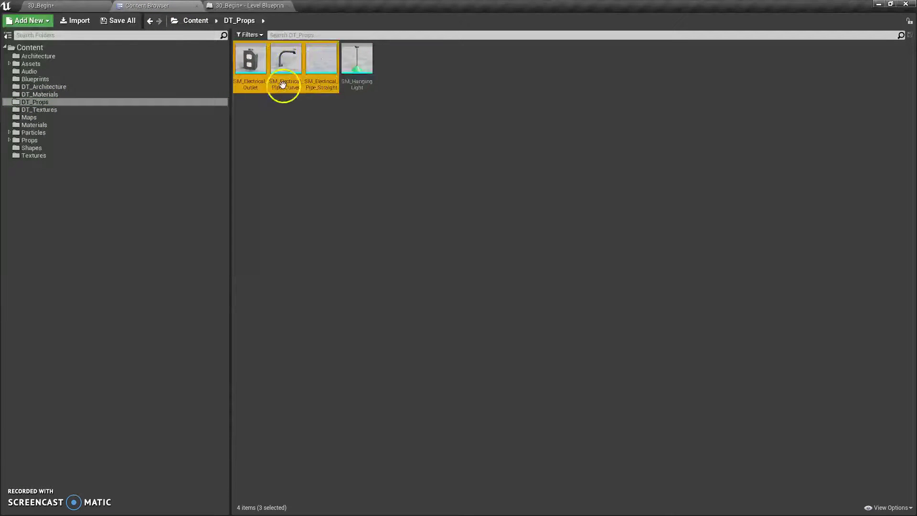
pyautogui.moveTo(293, 74); pyautogui.dragTo(311, 446)
# - Move the outlet and both pipes across the room to the foot of the brick wall, just above the floor
pyautogui.moveTo(311, 446); pyautogui.dragTo(508, 377, button='right')
pyautogui.moveTo(509, 352); pyautogui.dragTo(272, 282)
pyautogui.moveTo(272, 282); pyautogui.dragTo(428, 252, button='right')
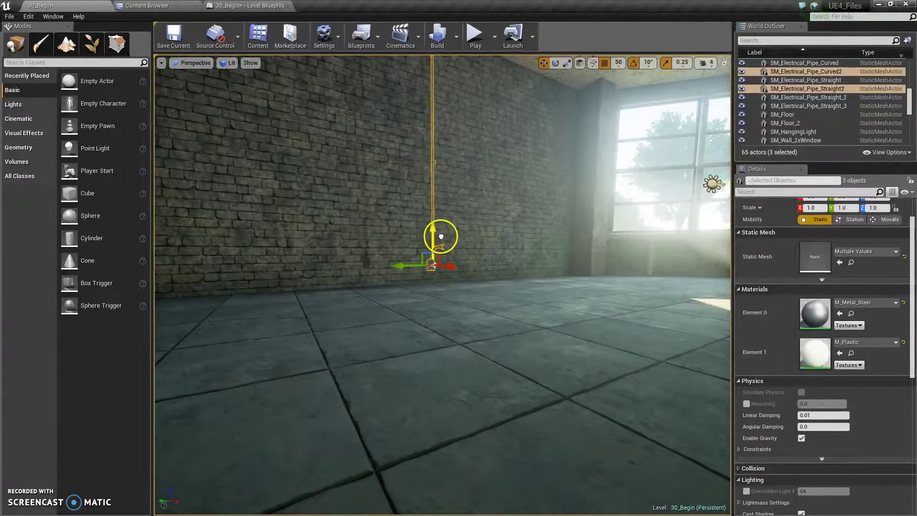
pyautogui.moveTo(454, 301); pyautogui.dragTo(398, 283, button='right')
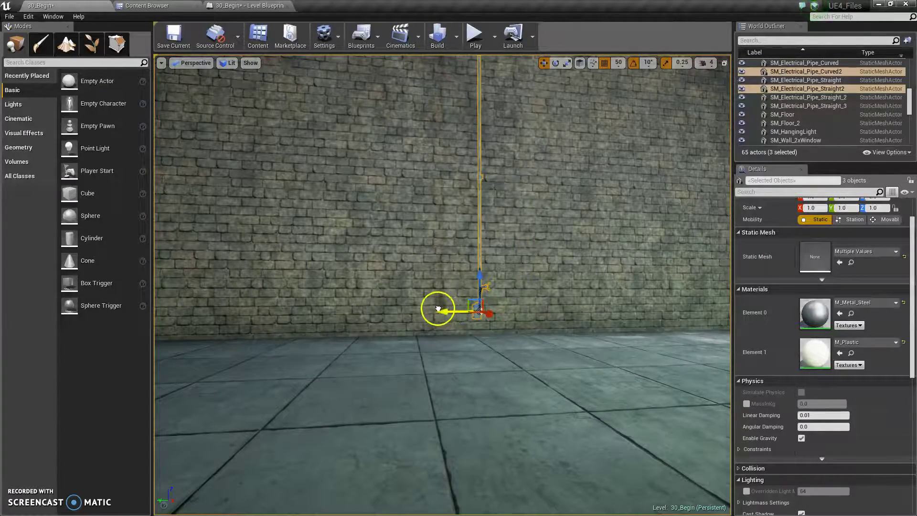
pyautogui.moveTo(448, 326); pyautogui.dragTo(440, 299, button='right')
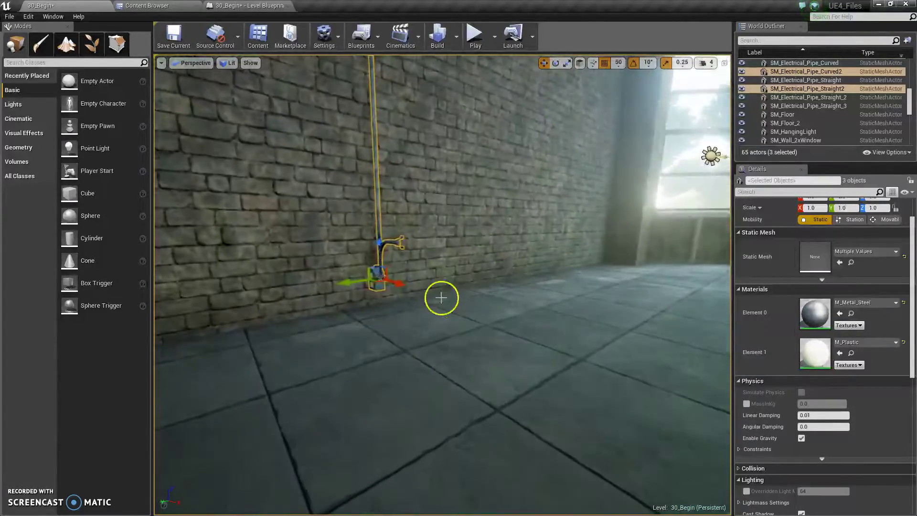
# - Rotate the outlet and both pipes about the vertical axis so the outlet's sockets face into the room
pyautogui.press('e')
pyautogui.moveTo(390, 290); pyautogui.dragTo(401, 289)
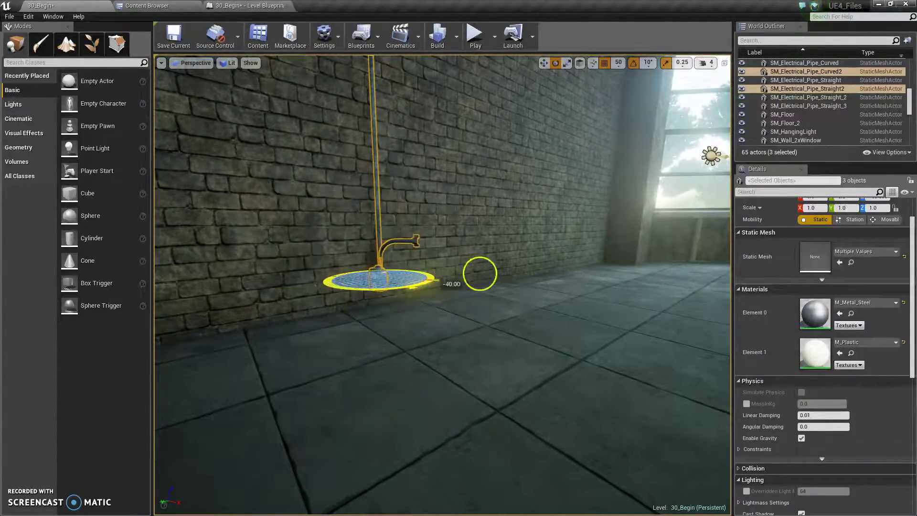
pyautogui.moveTo(597, 111); pyautogui.dragTo(398, 371)
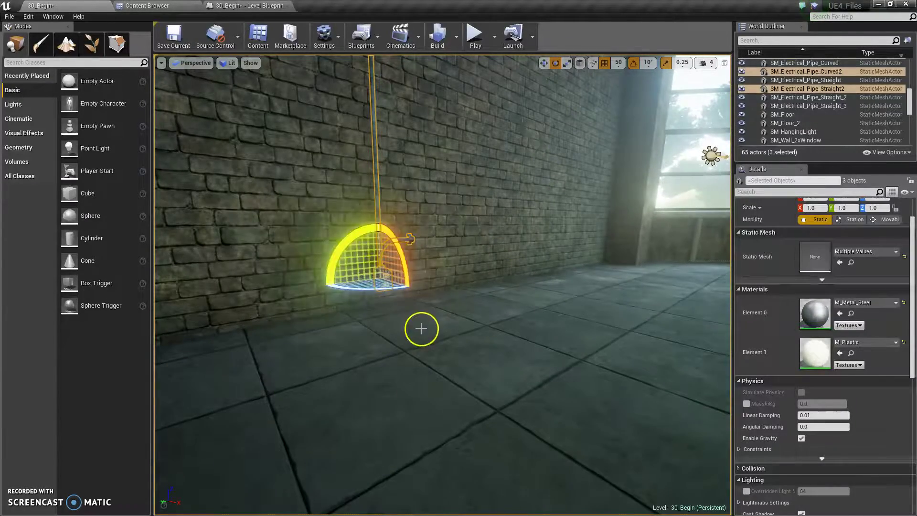
pyautogui.click(421, 328)
# - Raise the curved pipe from the outlet up the brick wall toward the ceiling
pyautogui.moveTo(380, 257); pyautogui.dragTo(401, 248, button='right')
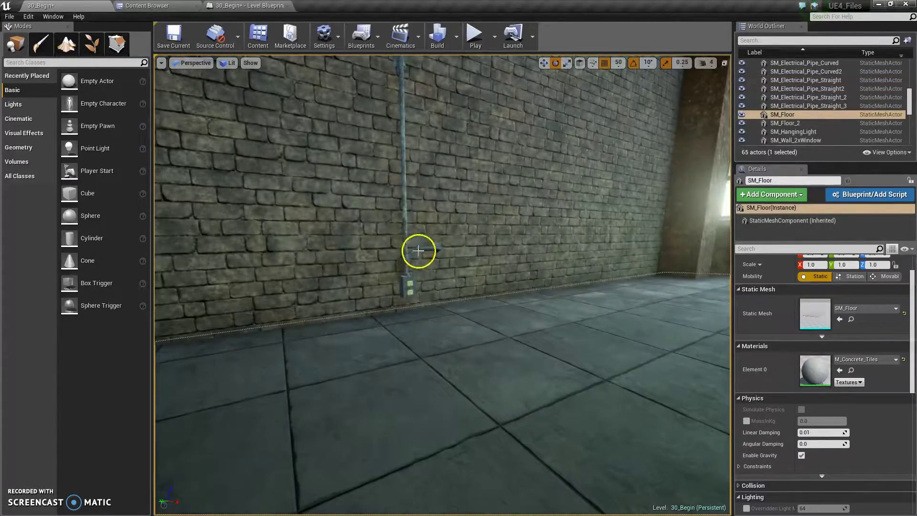
pyautogui.click(419, 251)
pyautogui.press('w')
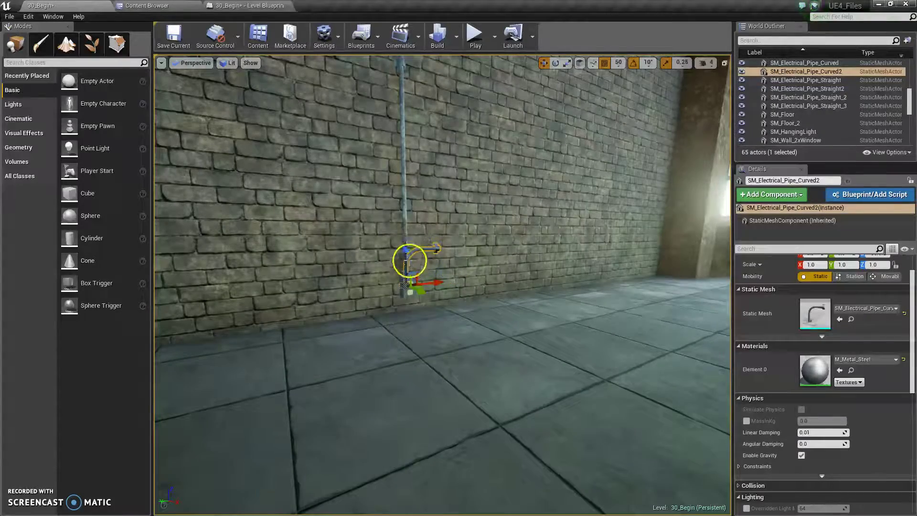
pyautogui.moveTo(400, 218); pyautogui.dragTo(389, 45)
pyautogui.moveTo(389, 45); pyautogui.dragTo(479, 323, button='right')
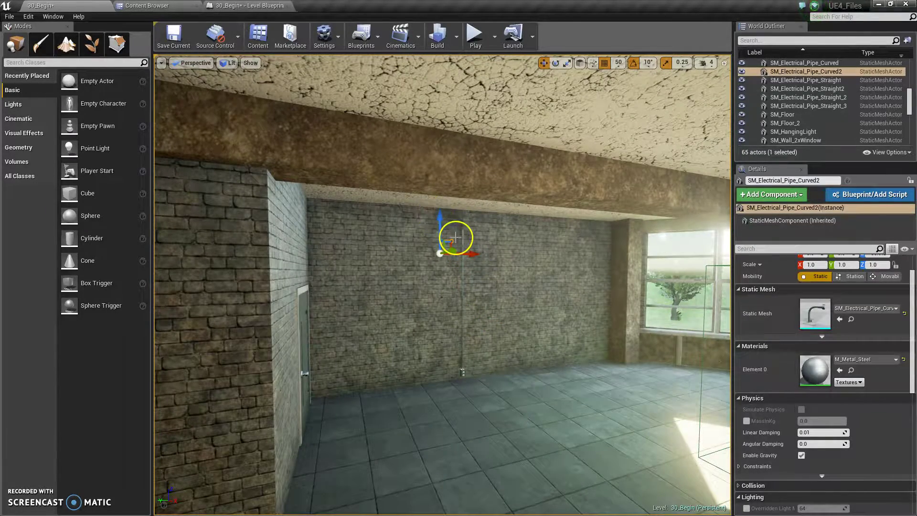
# - Rotate the curved pipe so one end points down and the other sideways, and raise it level with the straight pipe's upper end
pyautogui.press('e')
pyautogui.moveTo(388, 279); pyautogui.dragTo(396, 292)
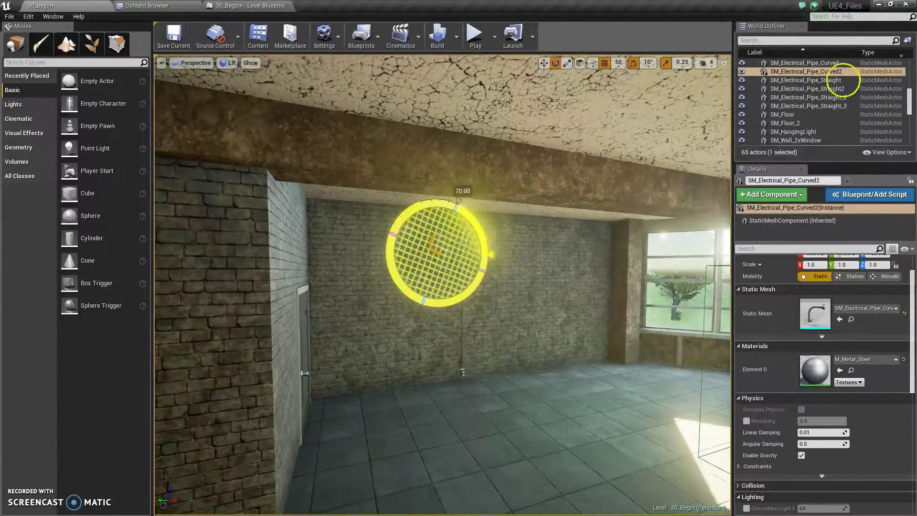
pyautogui.press('w')
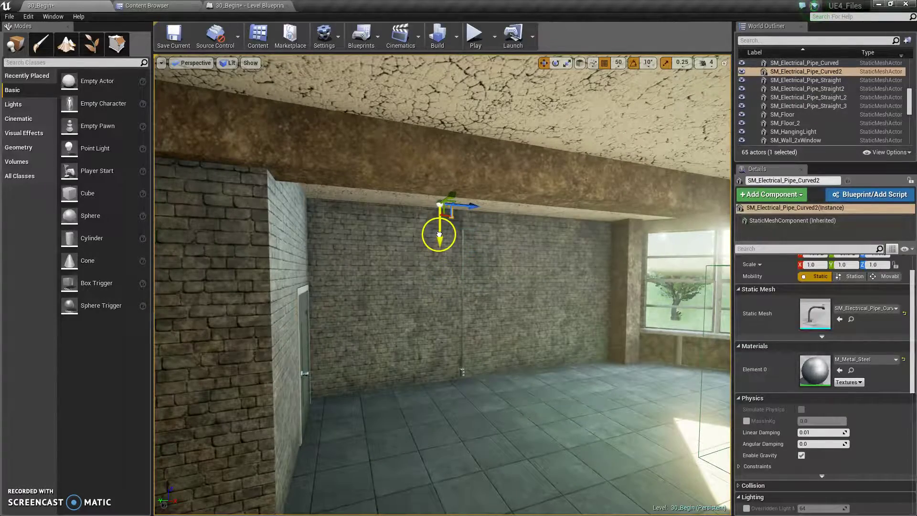
pyautogui.press('w')
pyautogui.moveTo(476, 260); pyautogui.dragTo(444, 218, button='right')
pyautogui.press('s')
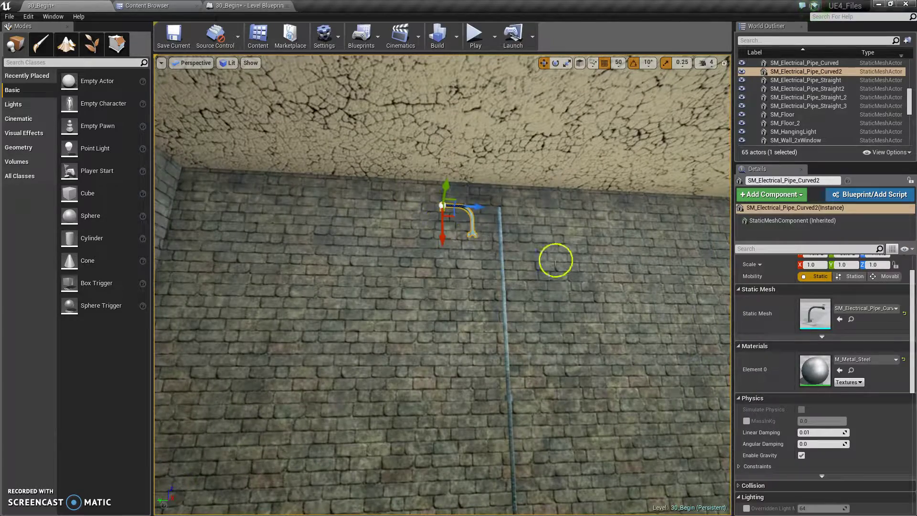
# - Select the new electrical outlet, the straight pipe above it and the curved pipe together
pyautogui.moveTo(514, 281); pyautogui.dragTo(558, 356, button='right')
pyautogui.press('s')
pyautogui.press('w')
pyautogui.press('s')
pyautogui.moveTo(492, 402); pyautogui.dragTo(492, 428, button='right')
pyautogui.press('w')
pyautogui.click(459, 413)
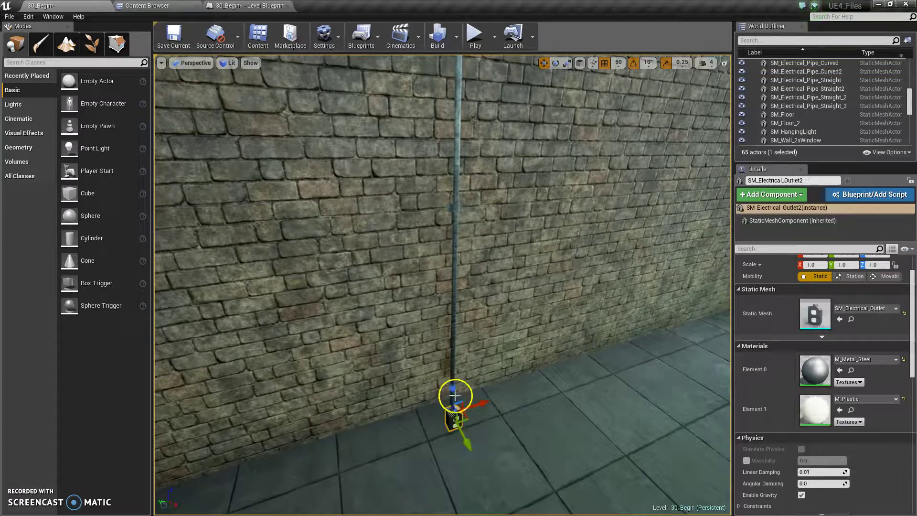
pyautogui.keyDown('ctrl'); pyautogui.click(453, 385); pyautogui.keyUp('ctrl')
pyautogui.moveTo(486, 366); pyautogui.dragTo(440, 163, button='right')
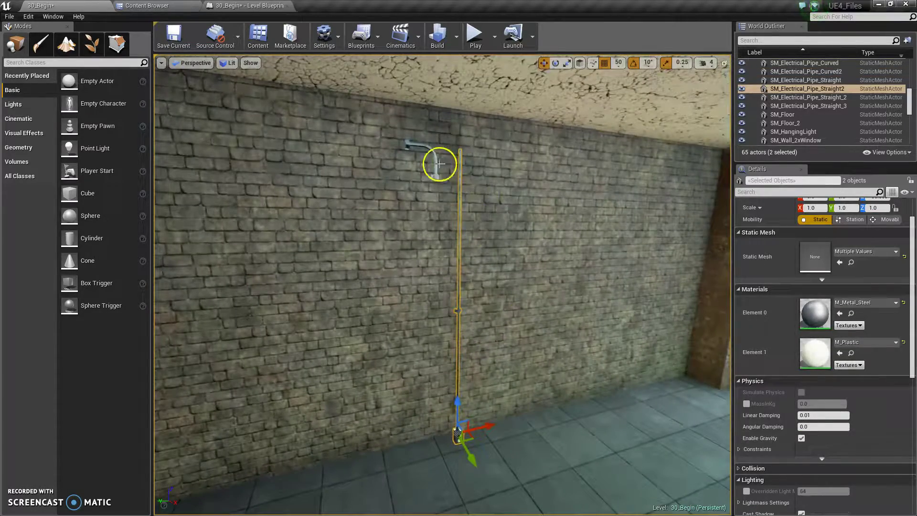
pyautogui.keyDown('ctrl'); pyautogui.click(436, 166); pyautogui.keyUp('ctrl')
pyautogui.moveTo(543, 128); pyautogui.dragTo(347, 108, button='right')
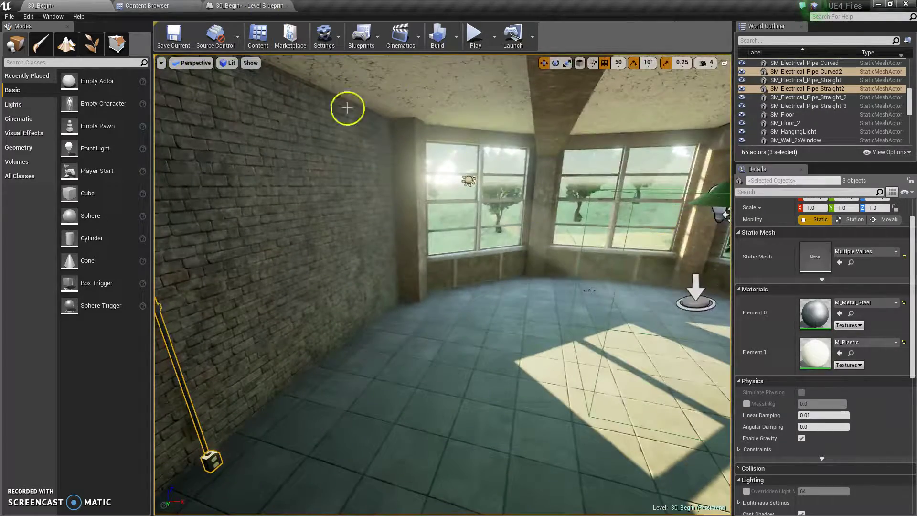
# - Switch the viewport to the orthographic Top view, focused on the selected outlet and pipes
pyautogui.click(162, 63)
pyautogui.click(186, 63)
pyautogui.click(187, 64)
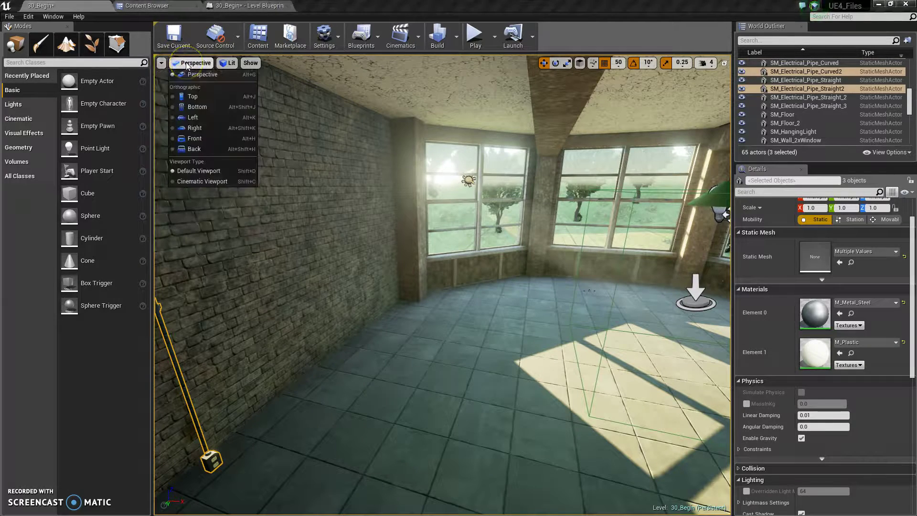
pyautogui.click(203, 97)
pyautogui.scroll(-10, 471, 199)
pyautogui.scroll(6, 442, 291)
pyautogui.moveTo(441, 340); pyautogui.dragTo(486, 206, button='right')
# - Turn off position grid snapping and shift the outlet and pipes until they sit against the wall's inner face
pyautogui.moveTo(447, 336); pyautogui.dragTo(345, 331)
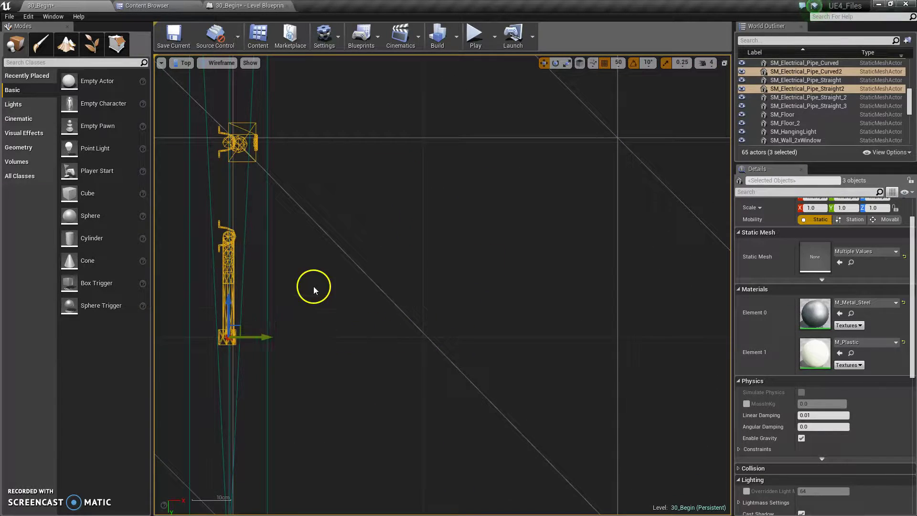
pyautogui.scroll(-10, 316, 302)
pyautogui.scroll(8, 313, 258)
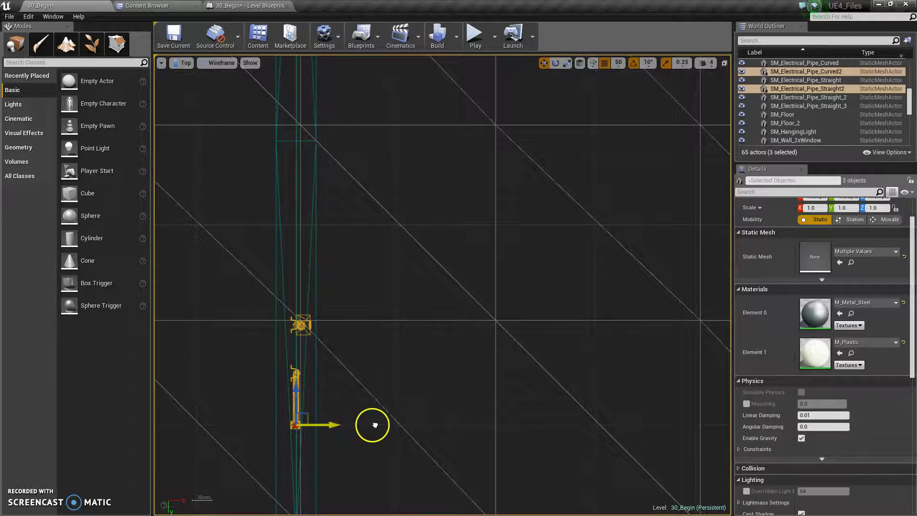
pyautogui.moveTo(371, 424); pyautogui.dragTo(430, 352)
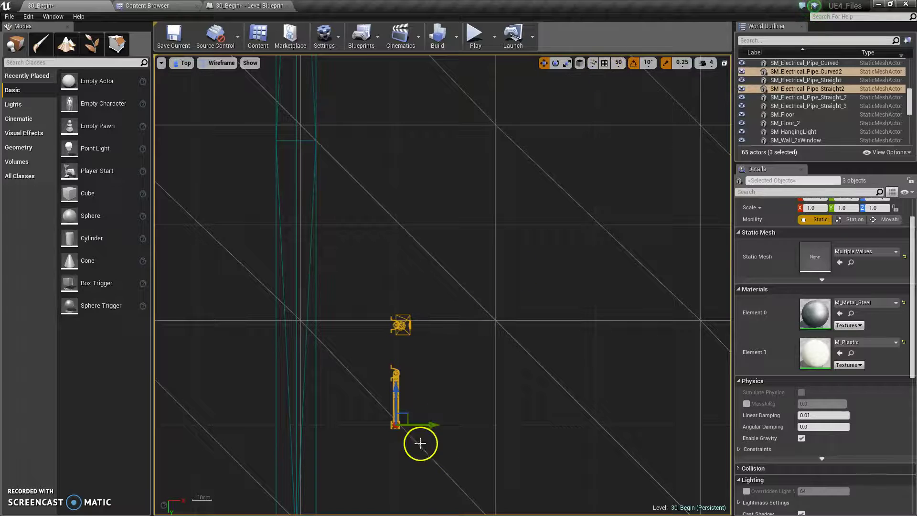
pyautogui.moveTo(427, 425); pyautogui.dragTo(350, 423)
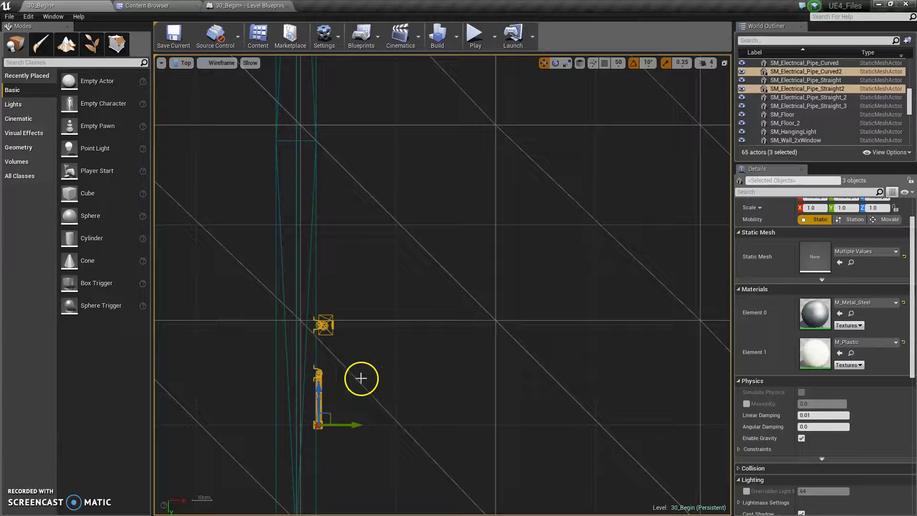
pyautogui.click(378, 339)
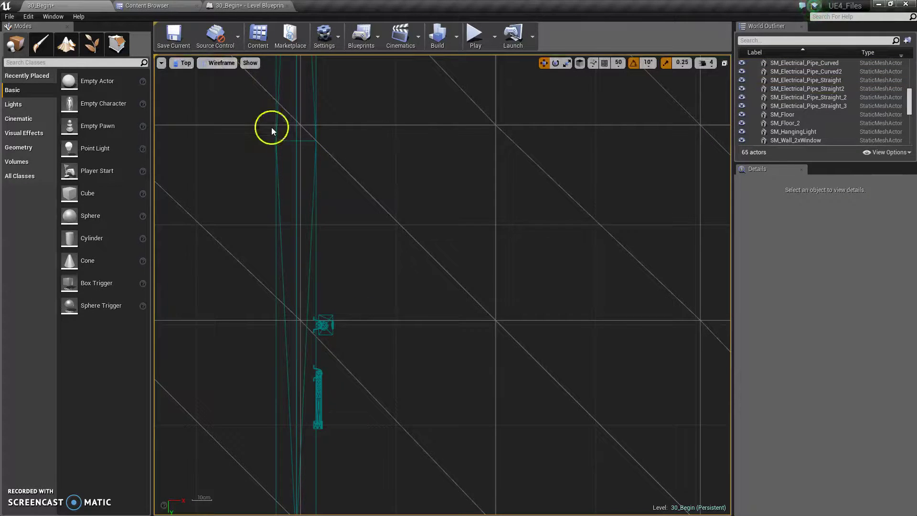
# - Return to the perspective view and move the curved pipe so its lower end joins the top of the straight pipe
pyautogui.hotkey('alt', 'g')
pyautogui.moveTo(360, 224); pyautogui.dragTo(185, 82, button='right')
pyautogui.press('w')
pyautogui.press('w')
pyautogui.click(413, 218)
pyautogui.moveTo(426, 209)
pyautogui.mouseDown()
pyautogui.moveTo(458, 211)
pyautogui.moveTo(423, 216)
pyautogui.mouseUp()
pyautogui.press('f')
pyautogui.moveTo(494, 250); pyautogui.dragTo(492, 321, button='right')
pyautogui.press('s')
pyautogui.moveTo(429, 290)
pyautogui.mouseDown()
pyautogui.moveTo(437, 273)
pyautogui.moveTo(438, 282)
pyautogui.mouseUp()
# - Duplicate the vertical straight pipe and rotate the copy to run horizontally along the wall
pyautogui.click(461, 338)
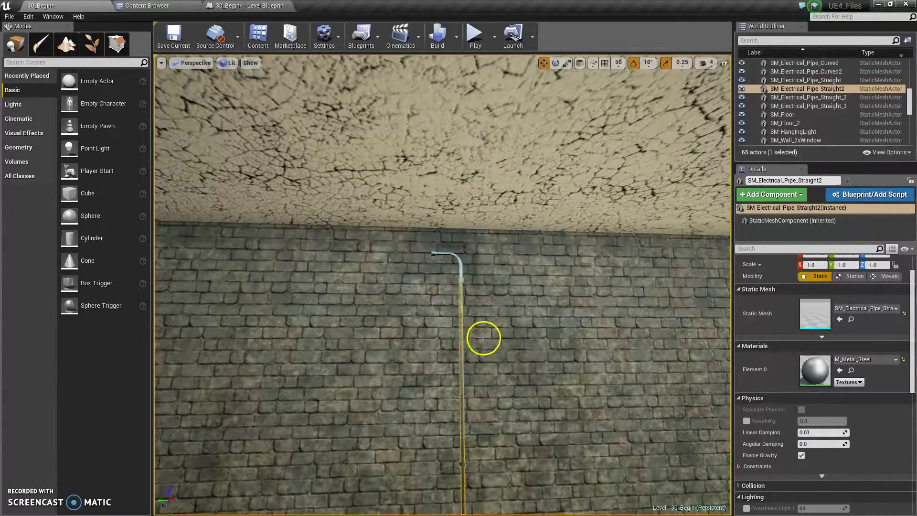
pyautogui.press('f')
pyautogui.keyDown('alt'); pyautogui.moveTo(489, 435); pyautogui.dragTo(425, 320); pyautogui.keyUp('alt')
pyautogui.moveTo(501, 353); pyautogui.dragTo(426, 508)
pyautogui.press('e')
pyautogui.press('w')
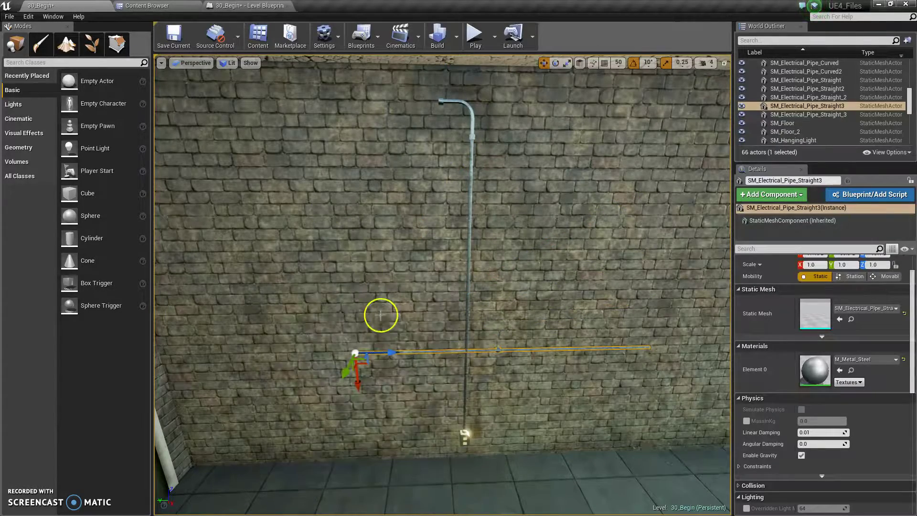
# - Move the horizontal pipe up below the ceiling and slide it along the wall to join the curved pipe's open end
pyautogui.moveTo(357, 376); pyautogui.dragTo(346, 134)
pyautogui.moveTo(368, 100); pyautogui.dragTo(205, 106)
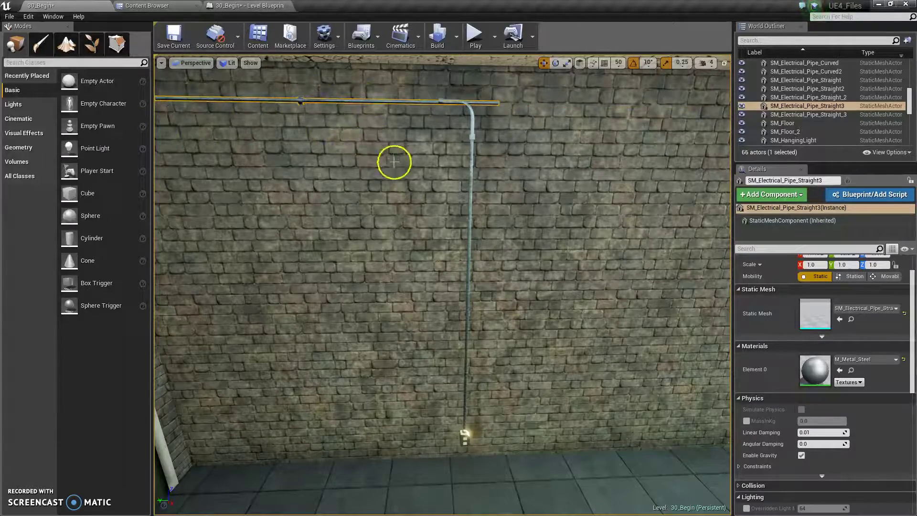
pyautogui.press('f')
pyautogui.moveTo(304, 308); pyautogui.dragTo(320, 204, button='right')
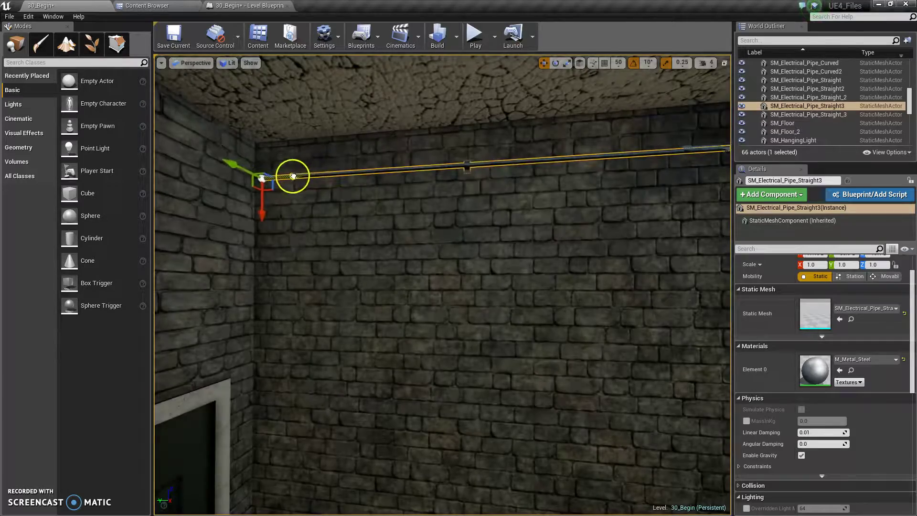
pyautogui.moveTo(283, 177); pyautogui.dragTo(269, 198, button='right')
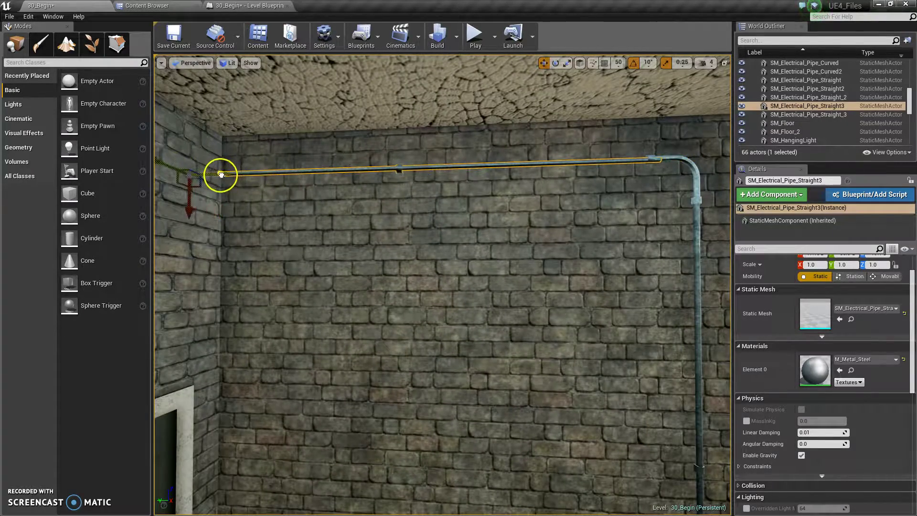
pyautogui.click(195, 205)
pyautogui.moveTo(440, 205); pyautogui.dragTo(435, 172, button='right')
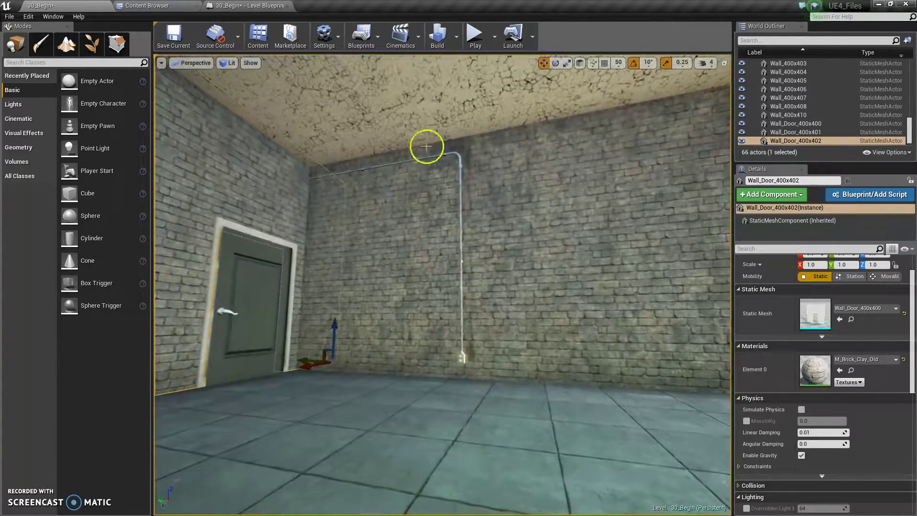
# - Try adding a second hanging light to the ceiling beside the existing one, and delete it again
pyautogui.moveTo(561, 222); pyautogui.dragTo(524, 189, button='right')
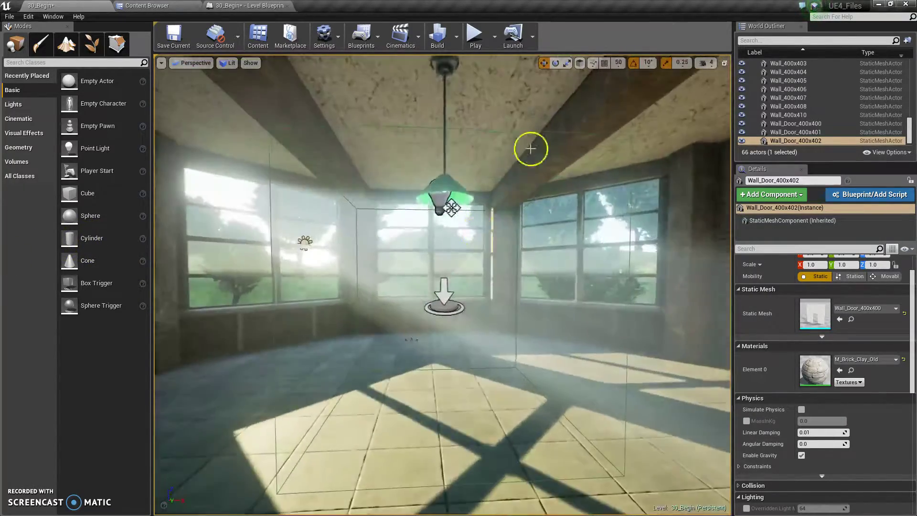
pyautogui.click(460, 182)
pyautogui.click(172, 6)
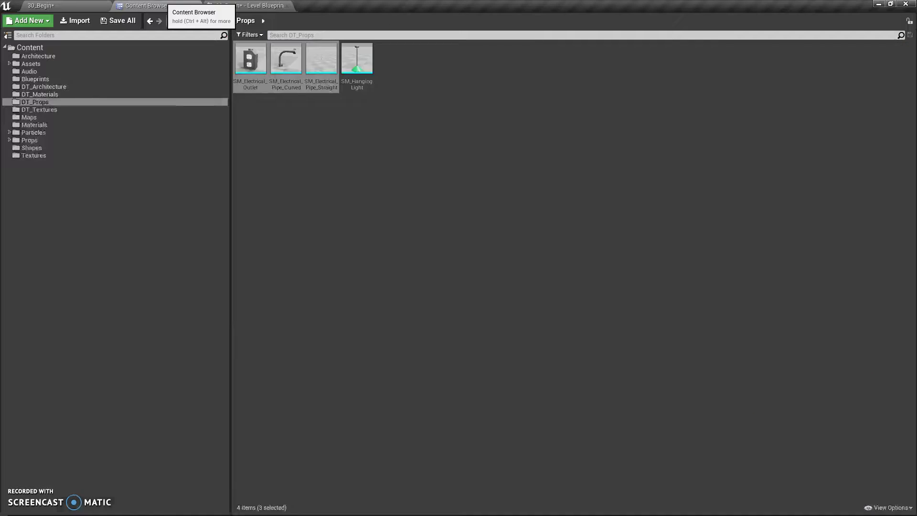
pyautogui.moveTo(361, 56); pyautogui.dragTo(52, 4)
pyautogui.moveTo(511, 201); pyautogui.dragTo(596, 77)
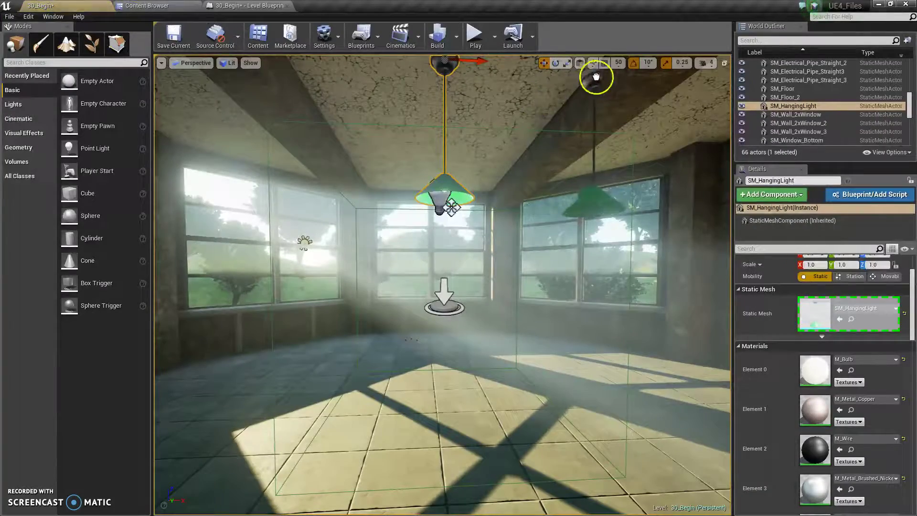
pyautogui.keyDown('alt'); pyautogui.moveTo(442, 112); pyautogui.dragTo(604, 154); pyautogui.keyUp('alt')
pyautogui.moveTo(604, 154); pyautogui.dragTo(623, 152, button='right')
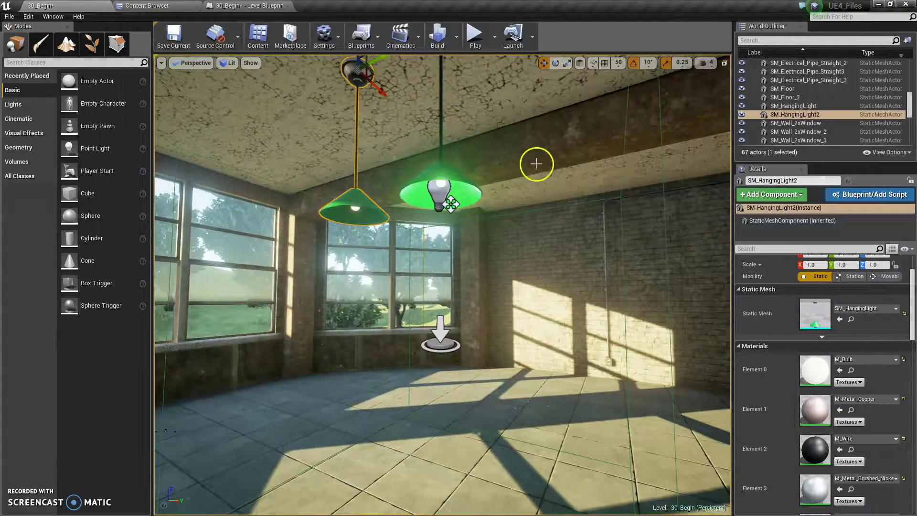
pyautogui.moveTo(486, 96); pyautogui.dragTo(387, 162, button='right')
pyautogui.press('Delete')
# - Try adding a new point light to the room beside the hanging lamp, and delete it again
pyautogui.click(394, 172)
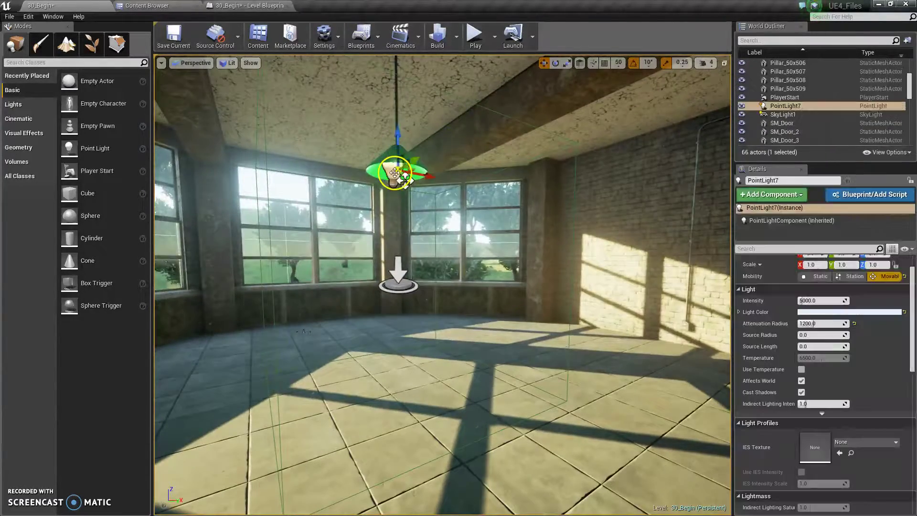
pyautogui.click(14, 105)
pyautogui.moveTo(102, 105); pyautogui.dragTo(295, 138)
pyautogui.press('Delete')
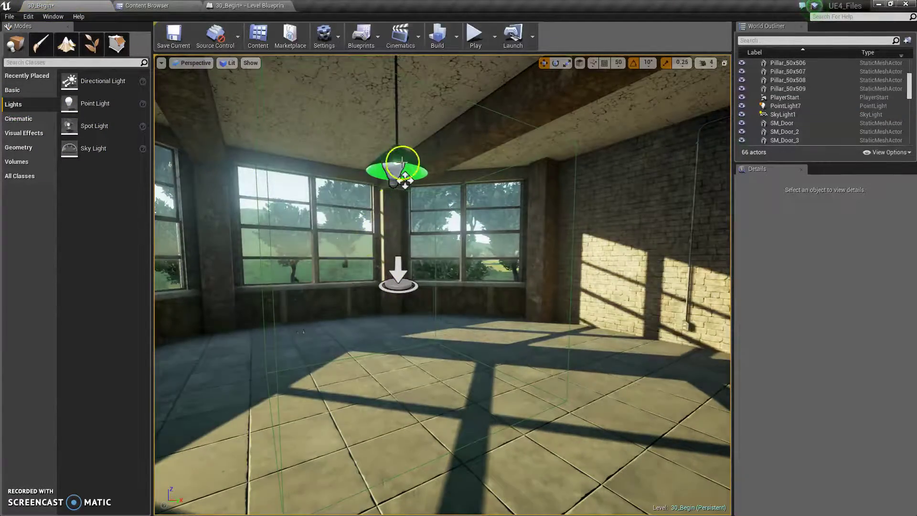
# - Select the point light in the hanging lamp and examine its rendering visibility settings
pyautogui.click(404, 181)
pyautogui.scroll(-10, 779, 347)
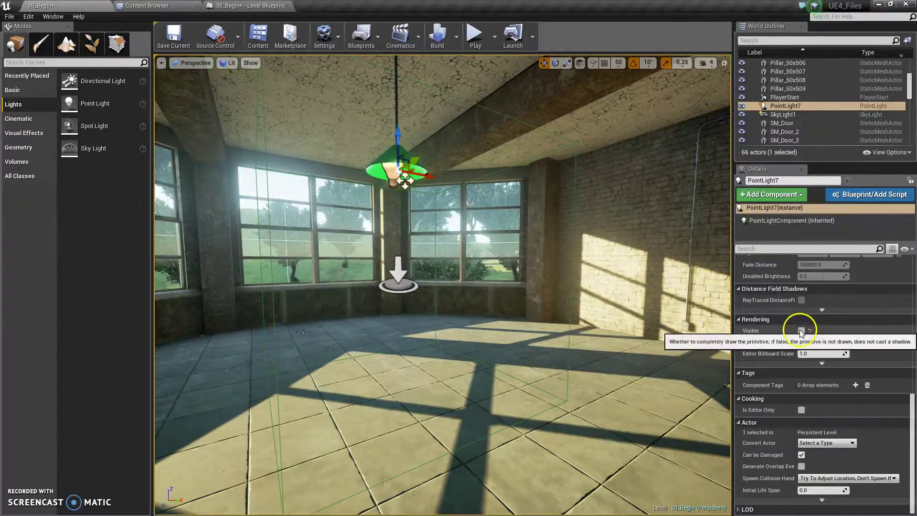
pyautogui.scroll(3, 801, 332)
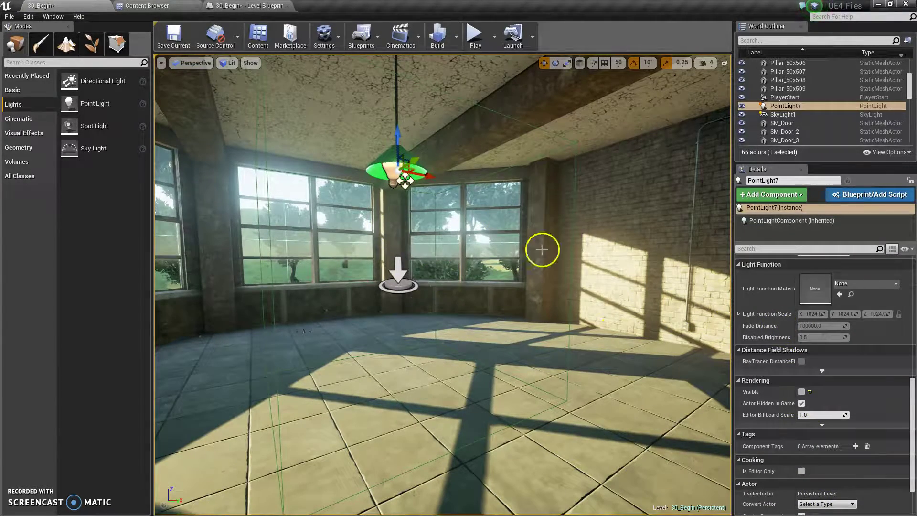
# - Select the trigger box beneath the hanging lamp and inspect the area it encloses
pyautogui.click(576, 189)
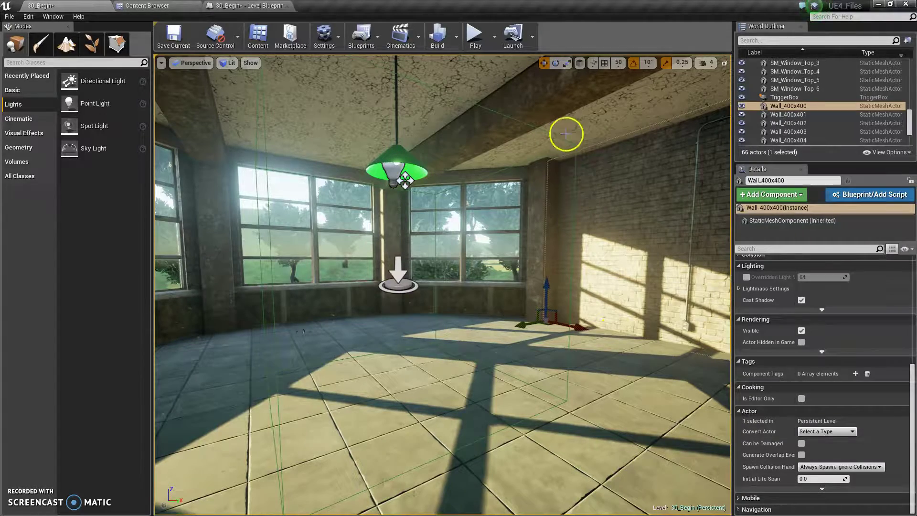
pyautogui.click(405, 181)
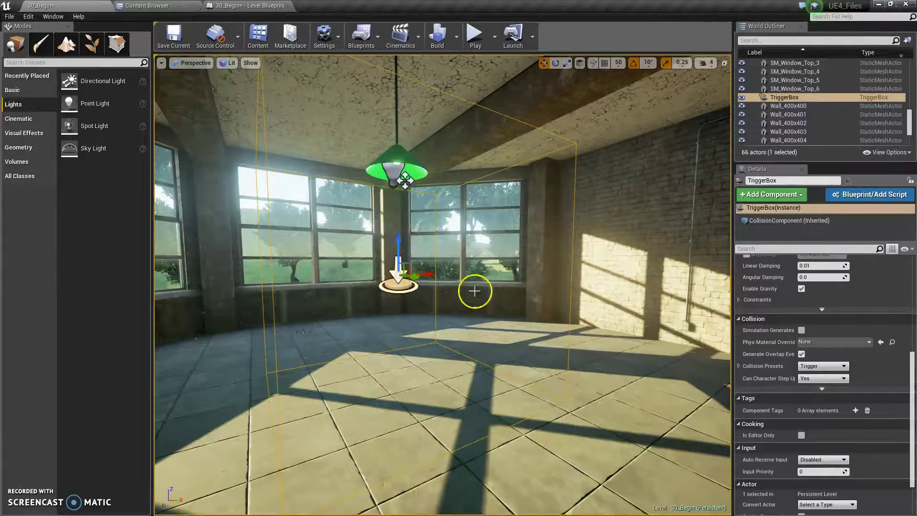
pyautogui.moveTo(266, 221); pyautogui.dragTo(141, 176, button='right')
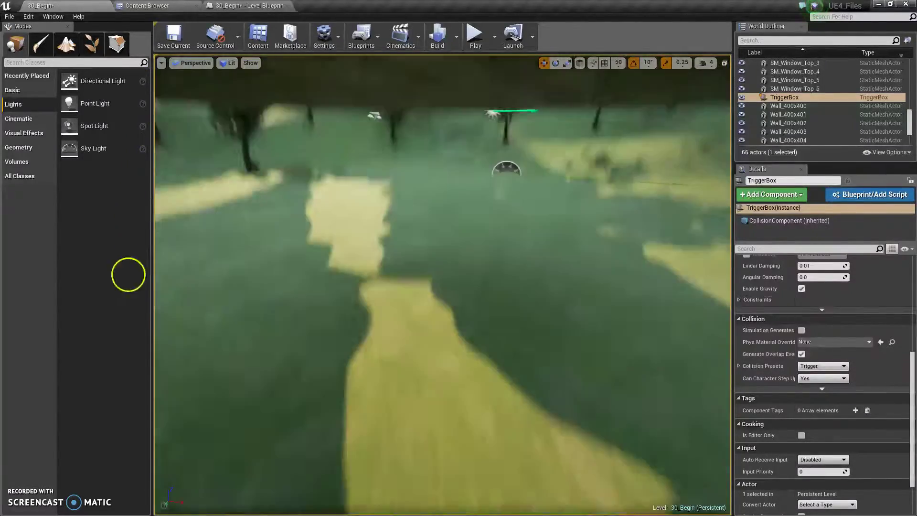
pyautogui.moveTo(151, 113); pyautogui.dragTo(188, 84, button='right')
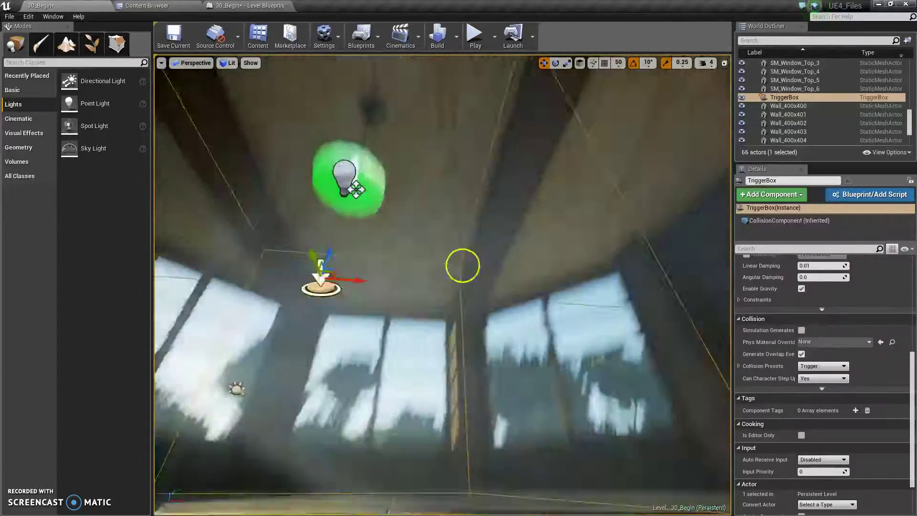
pyautogui.moveTo(463, 266); pyautogui.dragTo(403, 396, button='right')
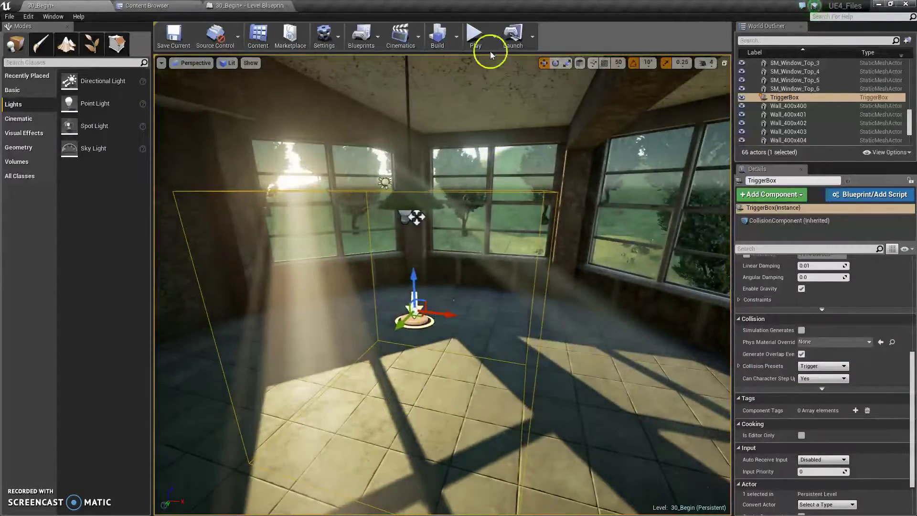
# - Play the level, walk in and out of the trigger box to test the lamp's light, and stop playing
pyautogui.click(482, 38)
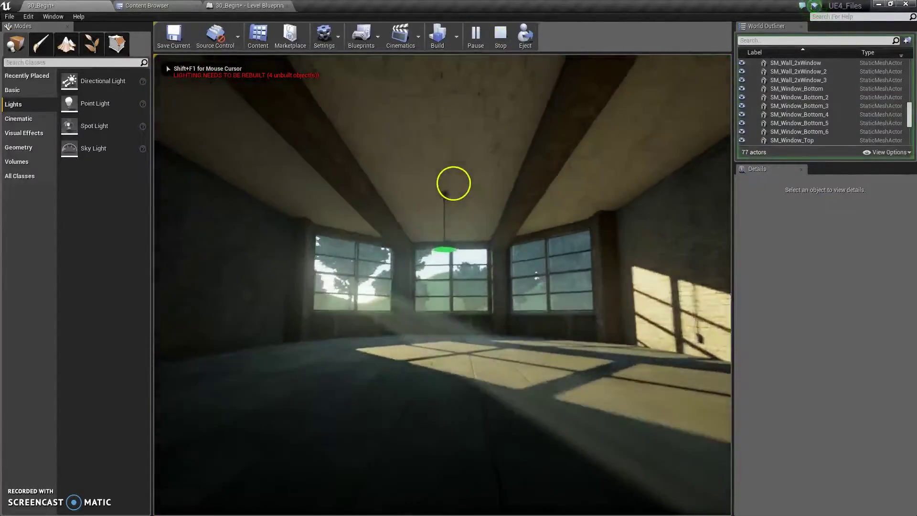
pyautogui.press('w')
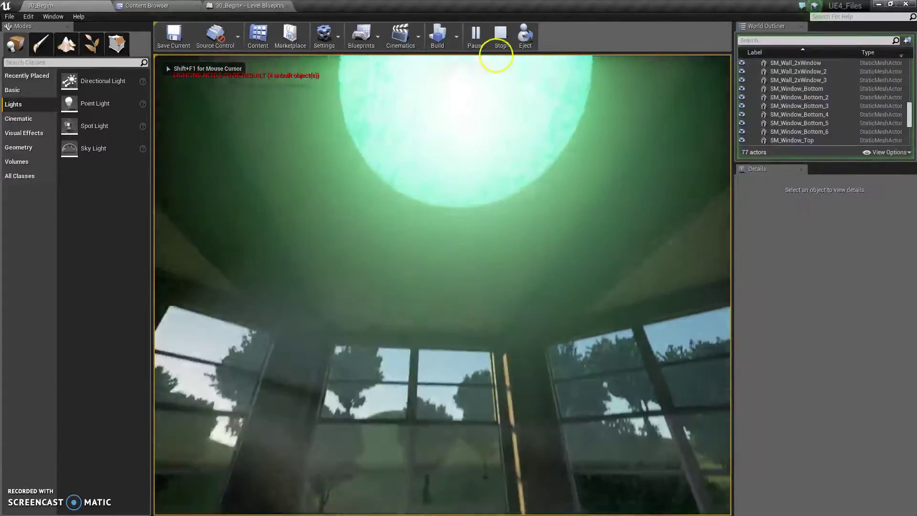
pyautogui.press('s')
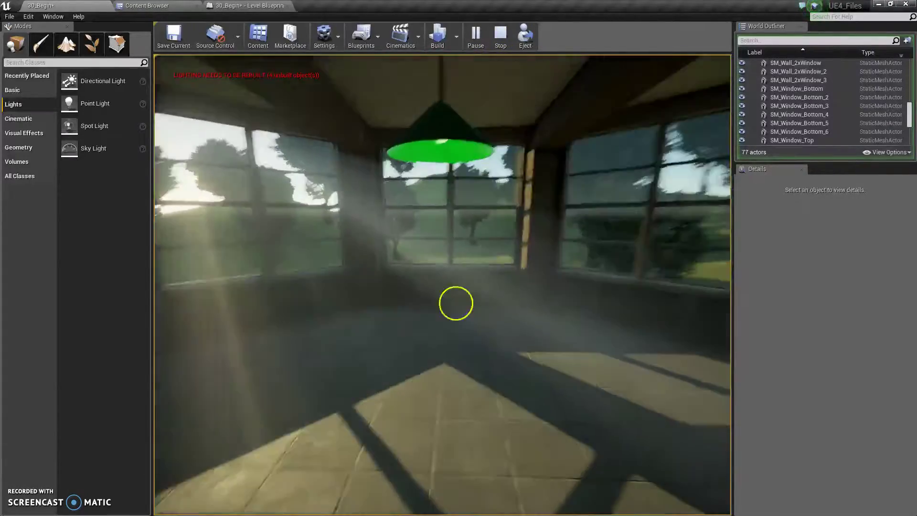
pyautogui.press('w')
pyautogui.press('s')
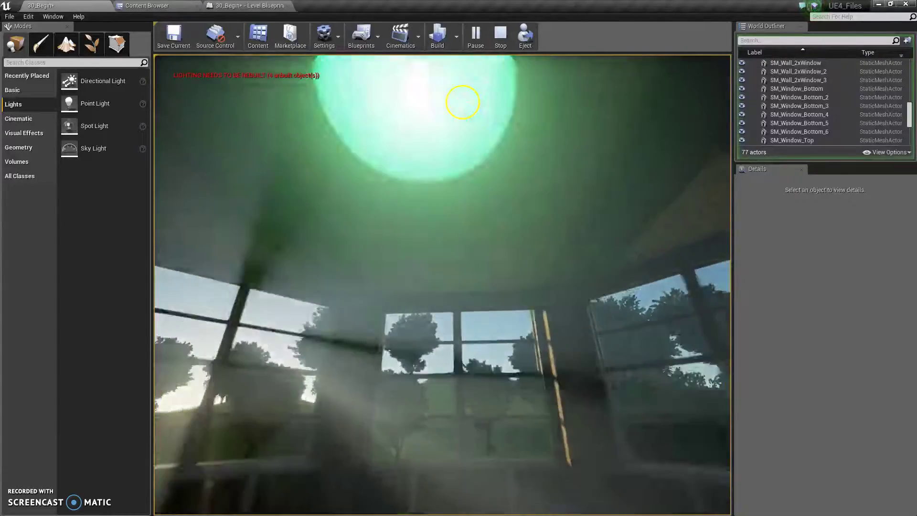
pyautogui.press('w')
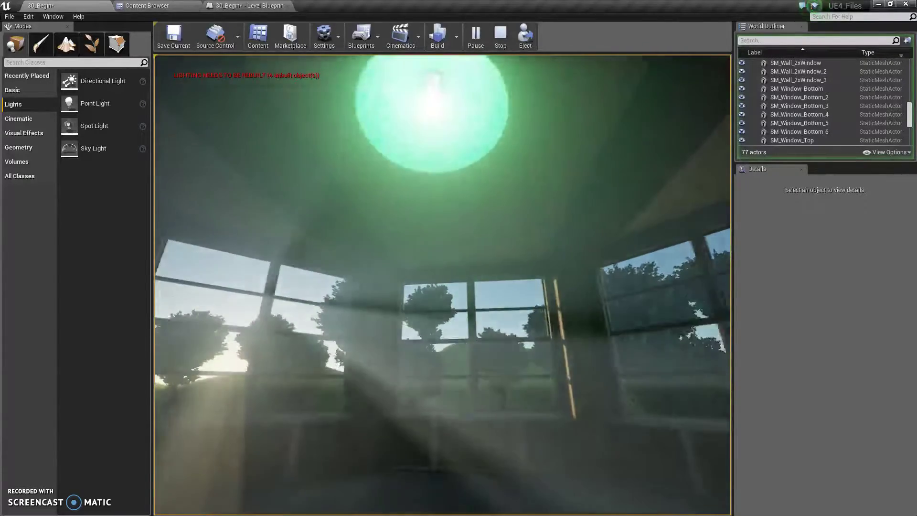
pyautogui.press('s')
pyautogui.press('w')
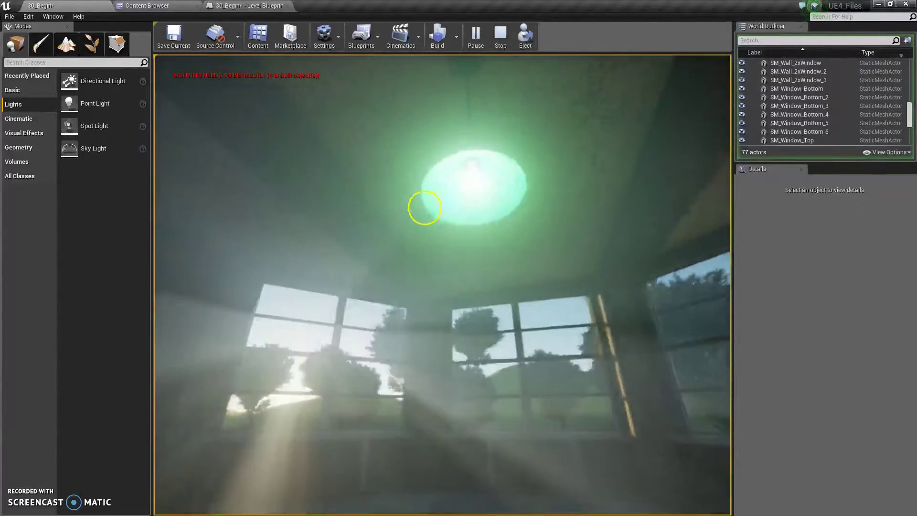
pyautogui.press('Escape')
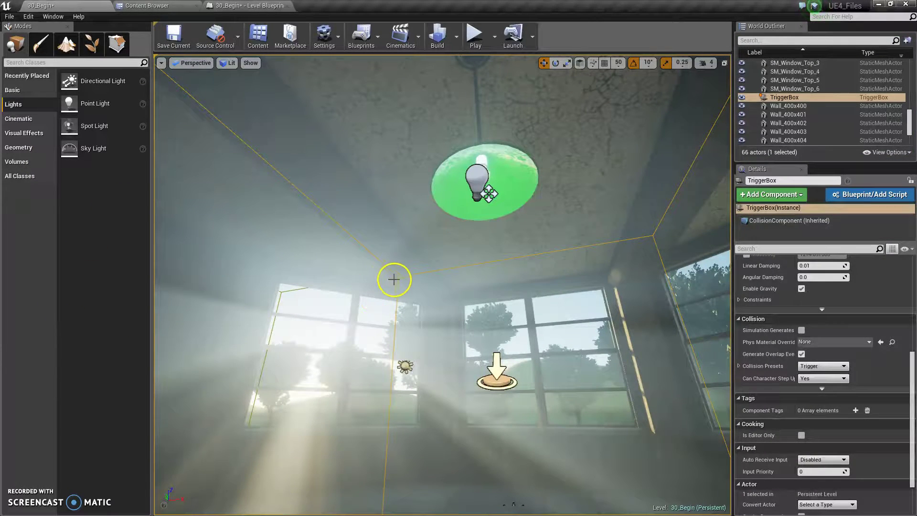
# - In the level blueprint, move the OnActorBeginOverlap and OnActorEndOverlap nodes slightly farther from the Toggle Visibility node
pyautogui.click(214, 6)
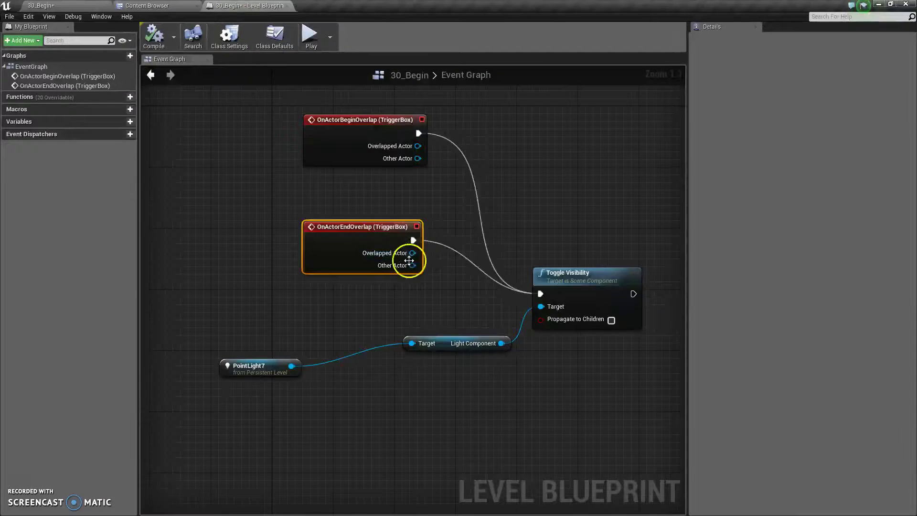
pyautogui.moveTo(344, 150); pyautogui.dragTo(320, 150)
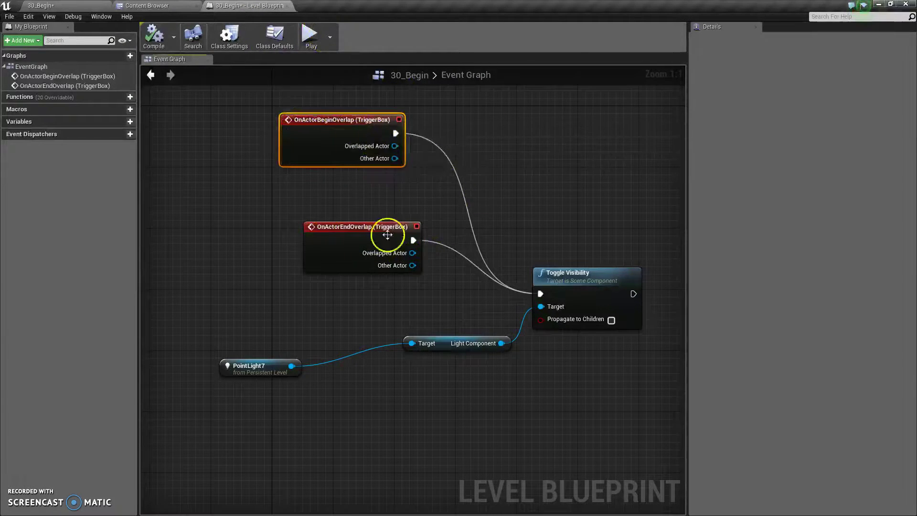
pyautogui.moveTo(363, 242); pyautogui.dragTo(339, 243)
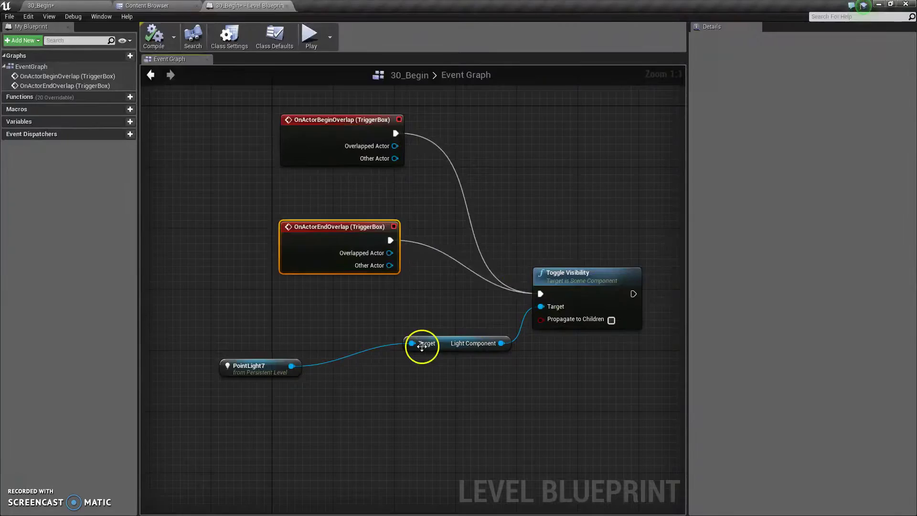
# - Return to the level and run it again, crossing the trigger box boundary repeatedly to check the light toggling, and end the session
pyautogui.click(167, 5)
pyautogui.click(79, 5)
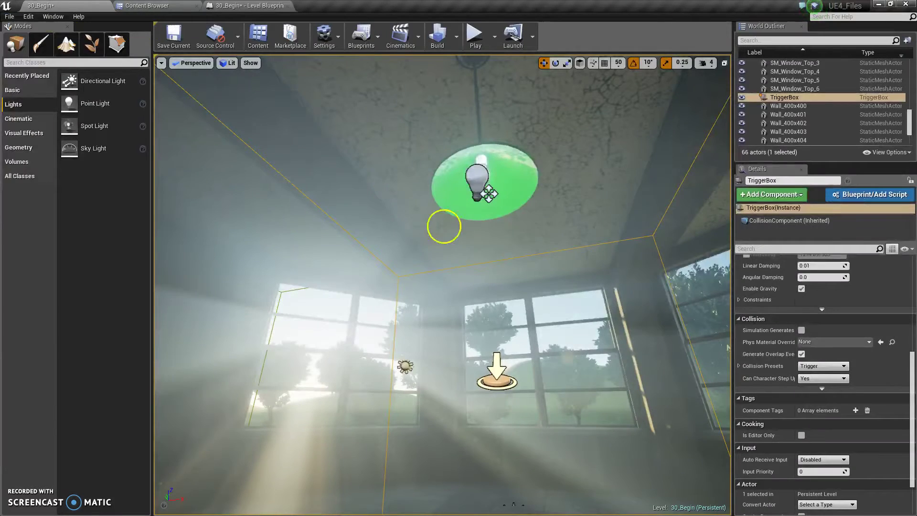
pyautogui.click(474, 36)
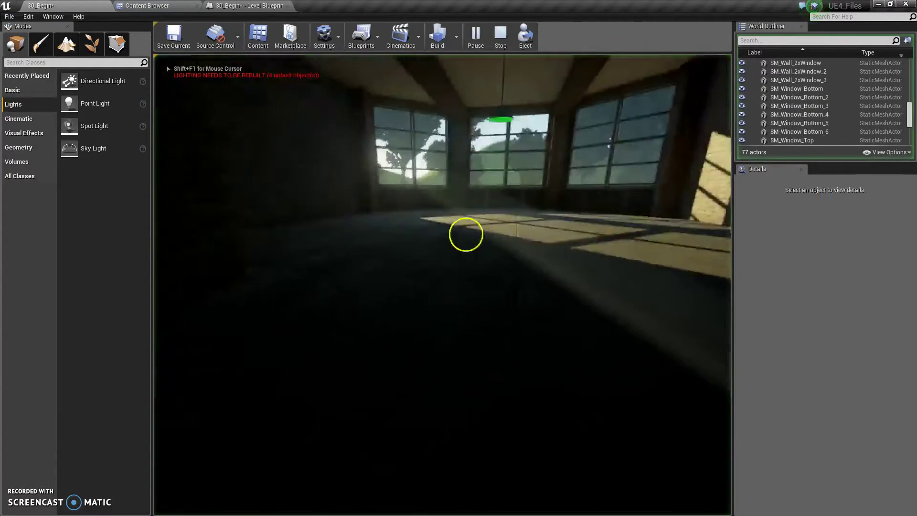
pyautogui.press('w')
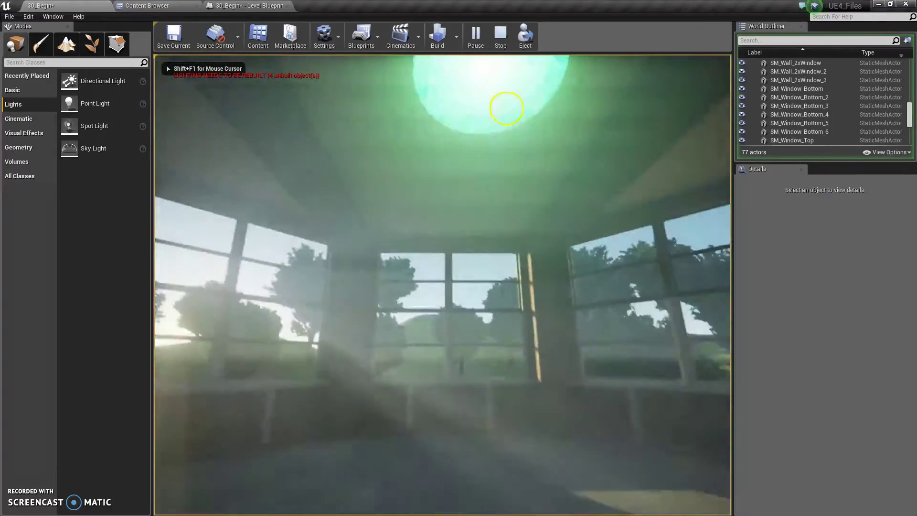
pyautogui.press('s')
pyautogui.press('w')
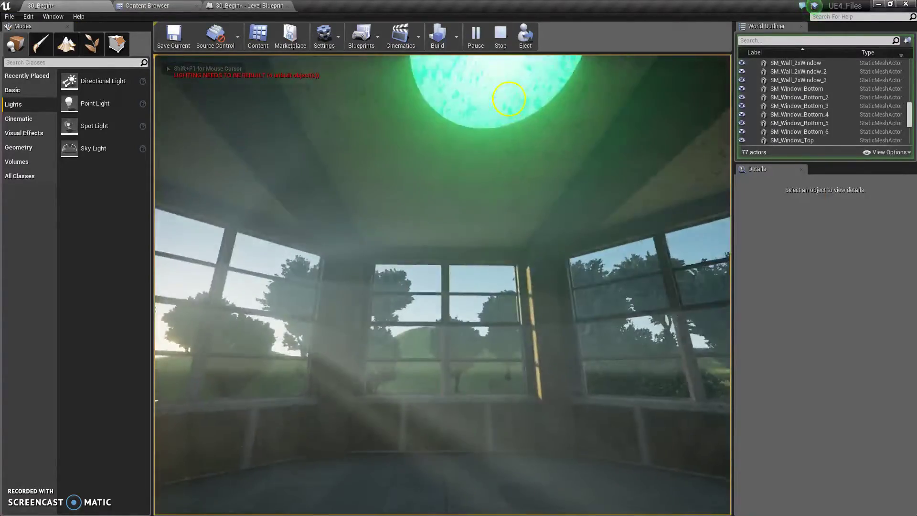
pyautogui.press('s')
pyautogui.press('w')
pyautogui.press('w')
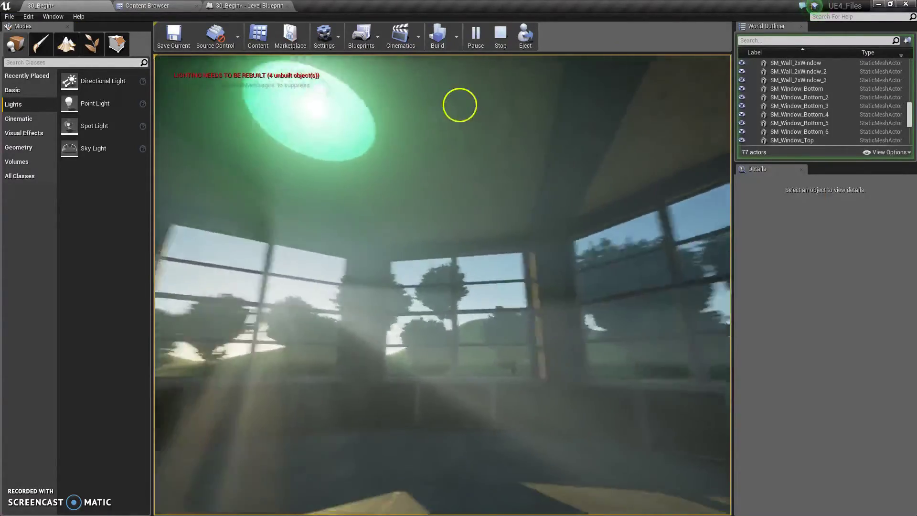
pyautogui.press('w')
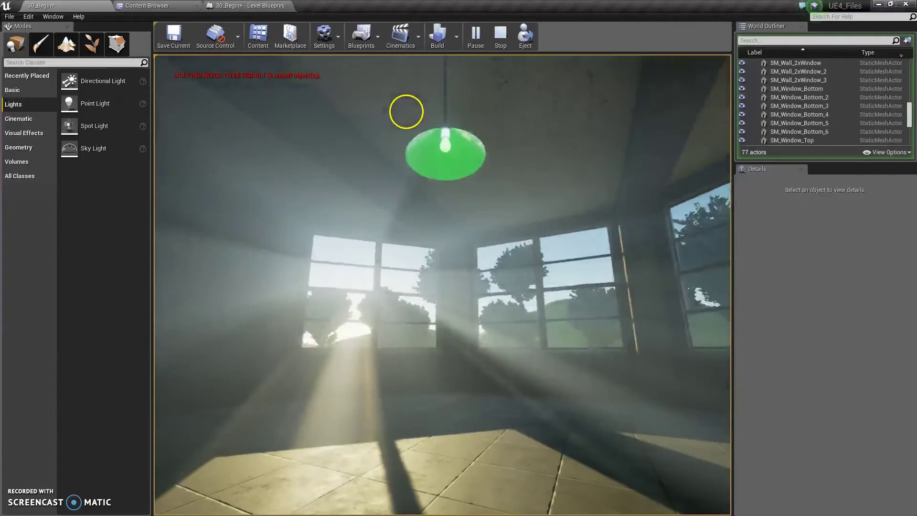
pyautogui.press('Escape')
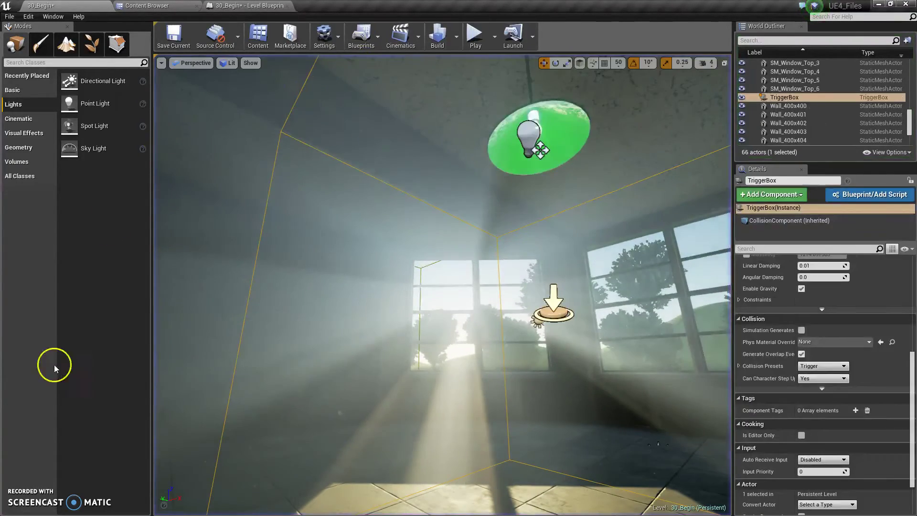